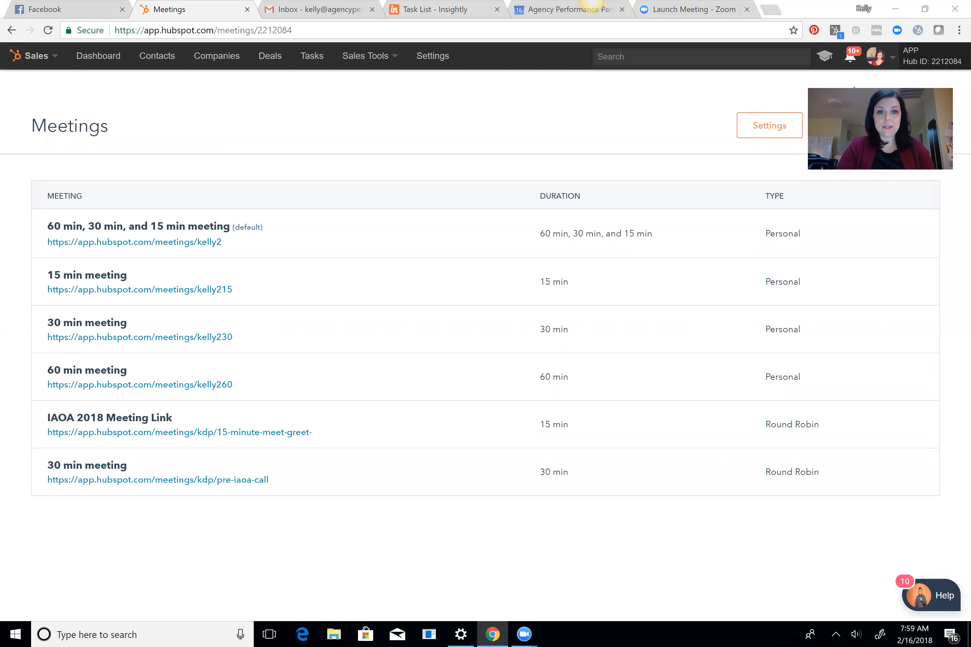
# Start creating a new personal meeting link
pyautogui.moveTo(86, 220)
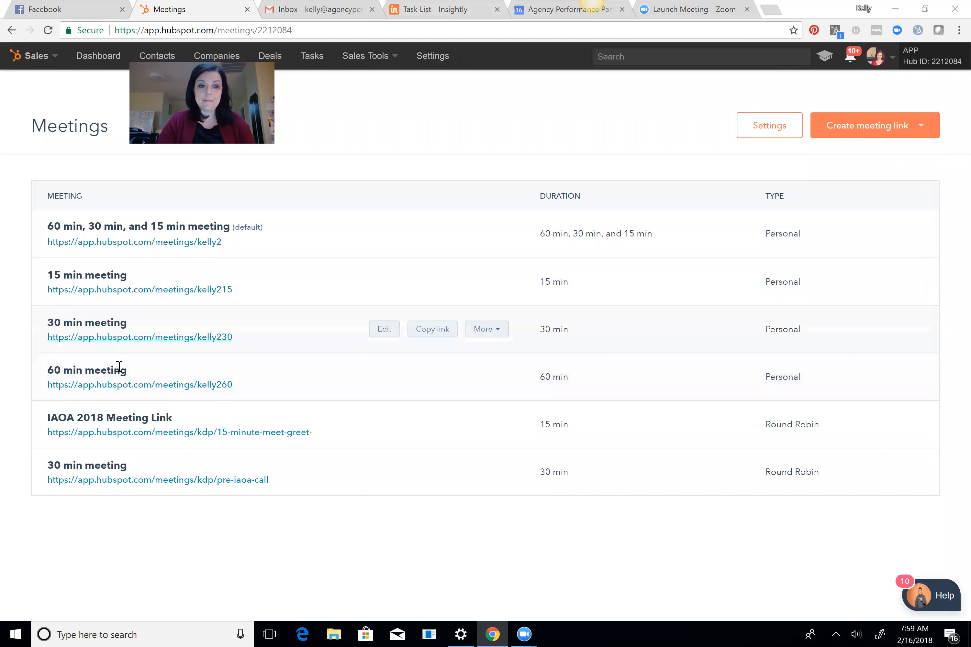
pyautogui.click(870, 138)
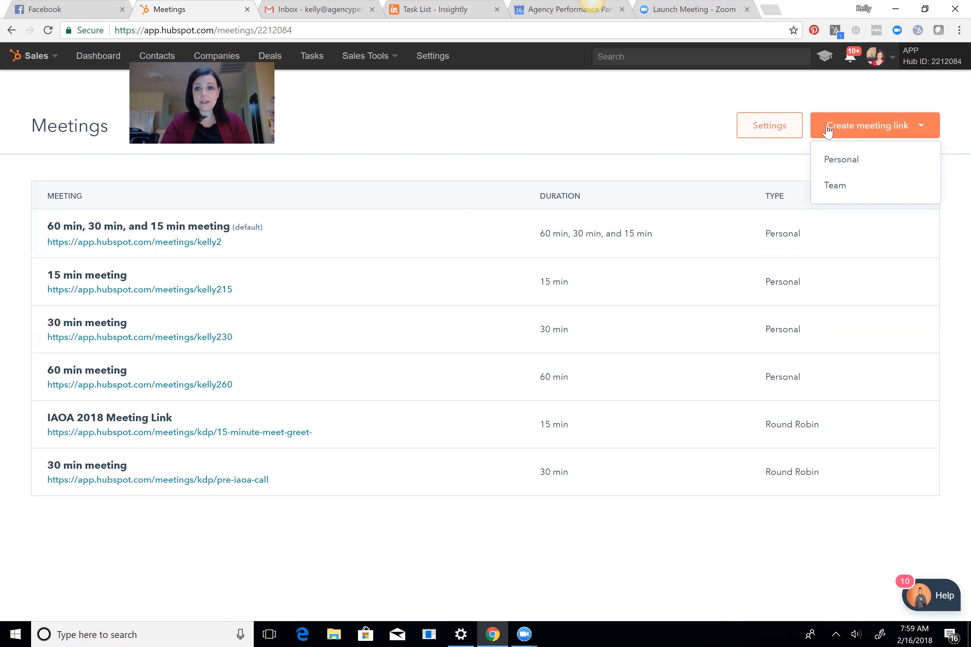
pyautogui.click(842, 162)
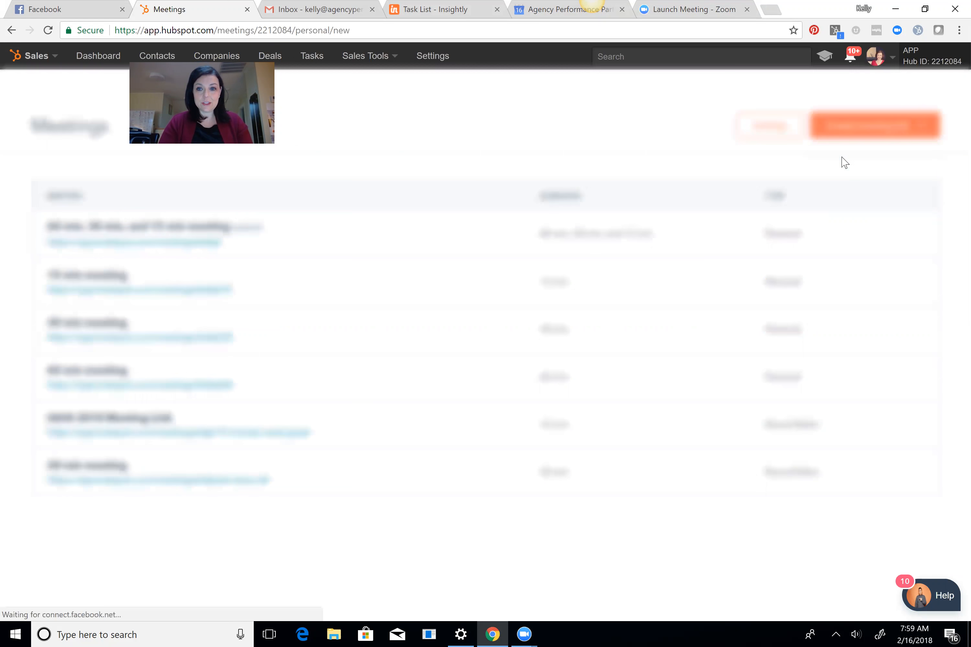
# Set the meeting type to Pre-qualification and name the meeting Test
pyautogui.click(359, 243)
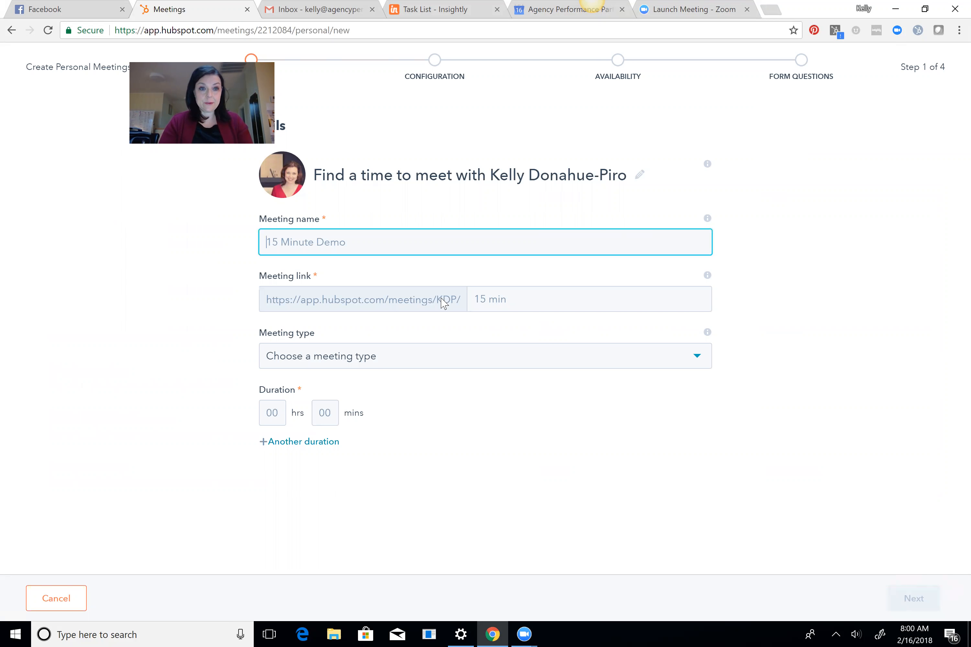
pyautogui.click(438, 352)
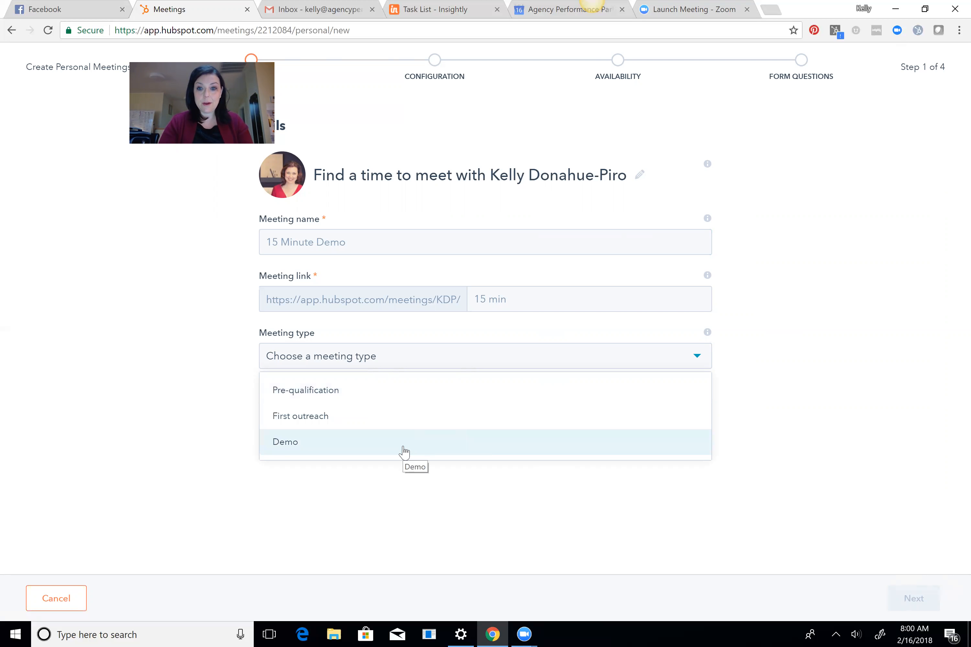
pyautogui.click(766, 417)
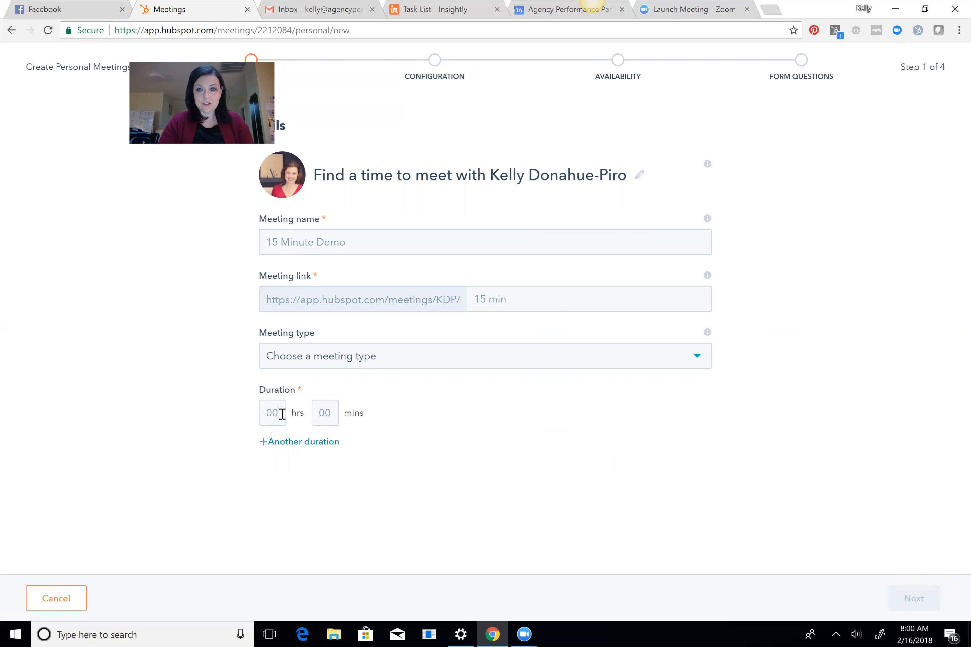
pyautogui.click(428, 360)
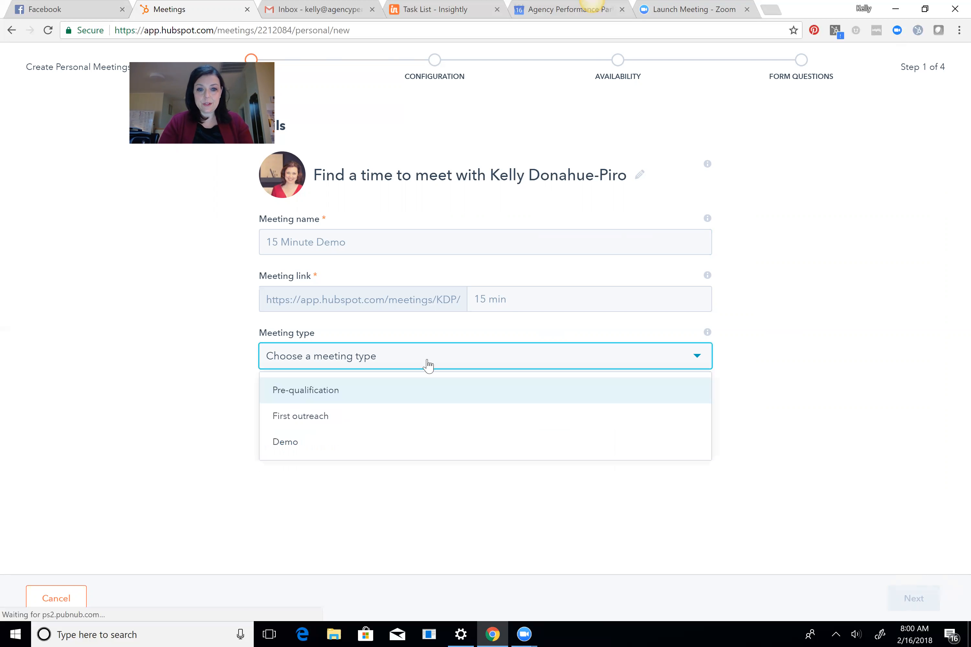
pyautogui.click(412, 395)
pyautogui.click(372, 240)
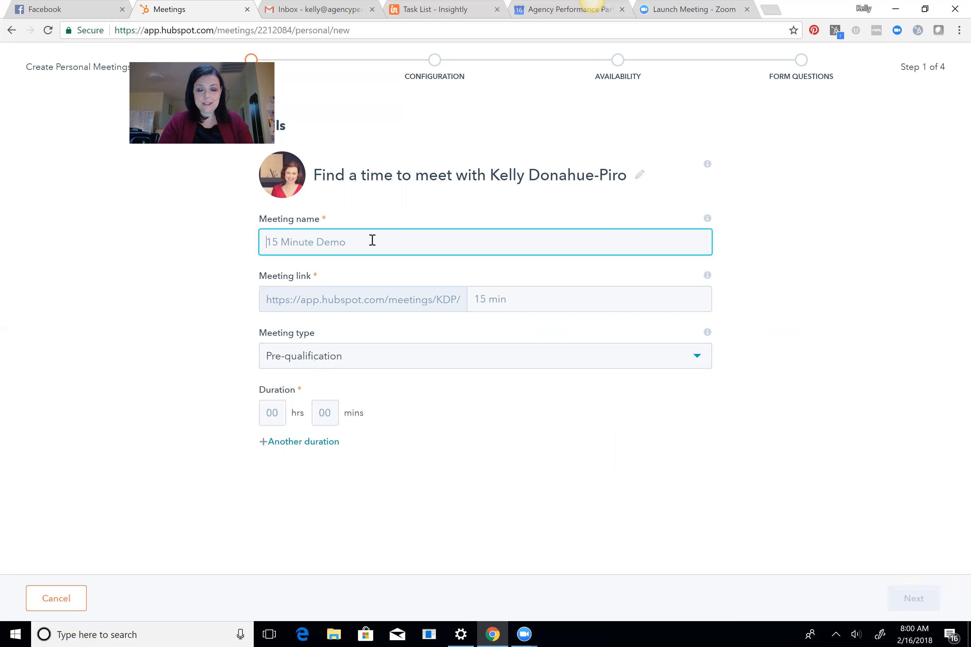
pyautogui.write('Test')
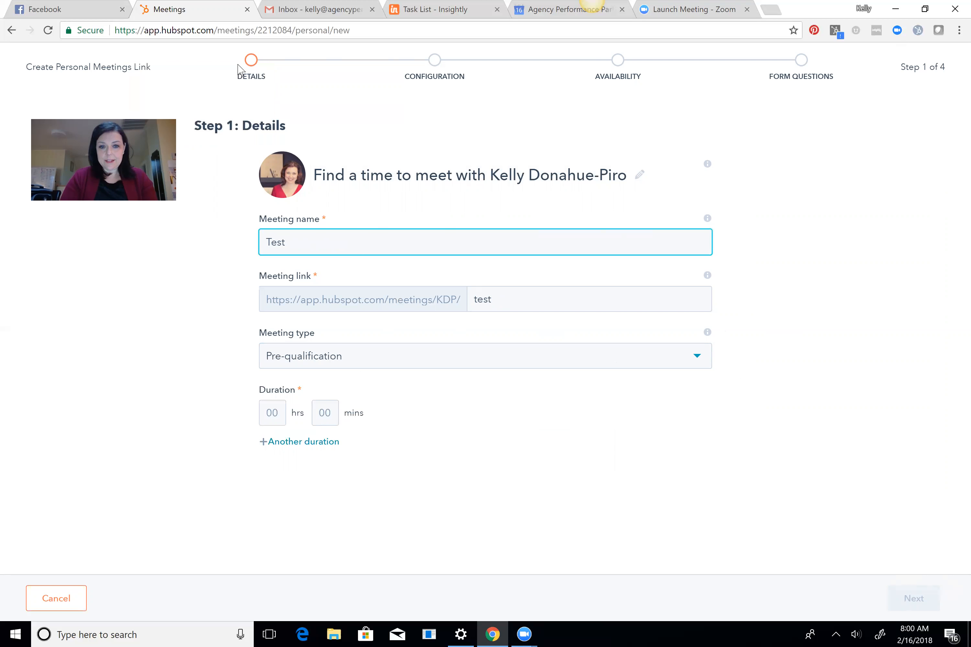
# Set the meeting duration to 0 hours 30 minutes and continue to the configuration stage
pyautogui.click(282, 412)
pyautogui.write('3')
pyautogui.press('Tab')
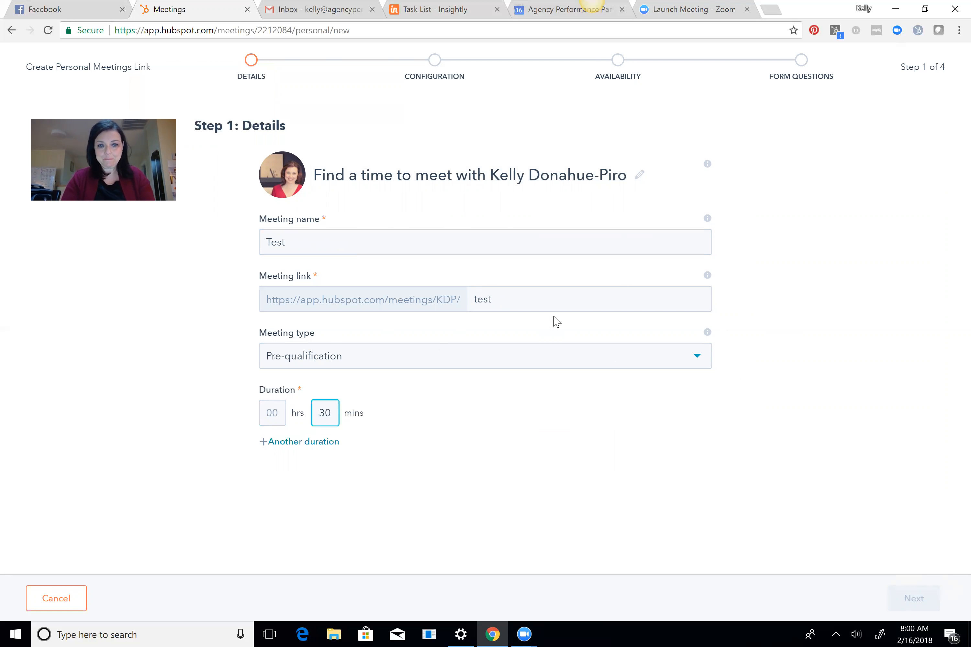
pyautogui.click(703, 476)
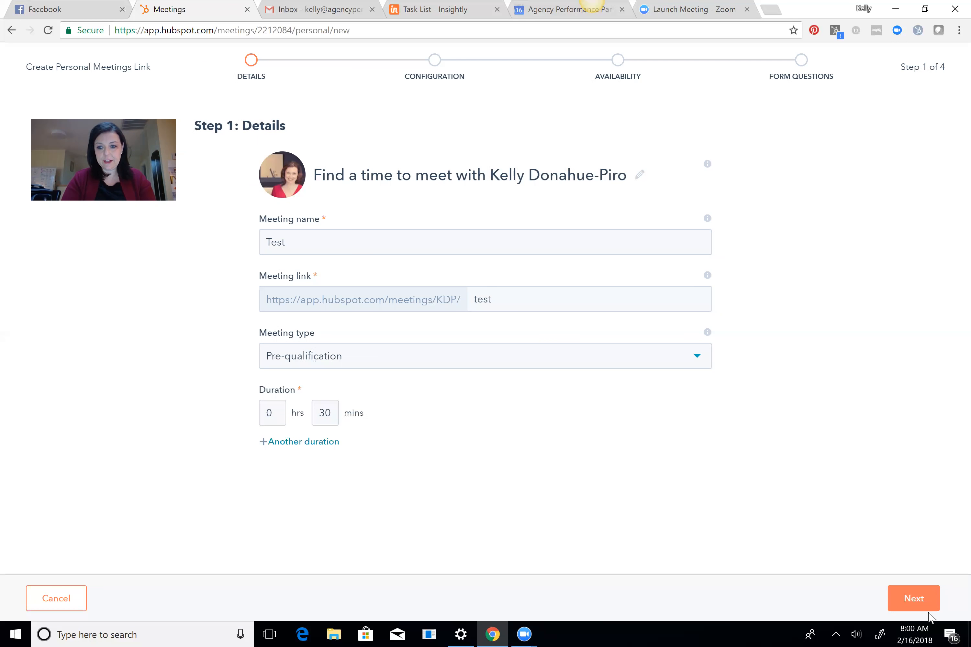
pyautogui.click(917, 605)
# Enter Phone as the meeting location
pyautogui.click(475, 184)
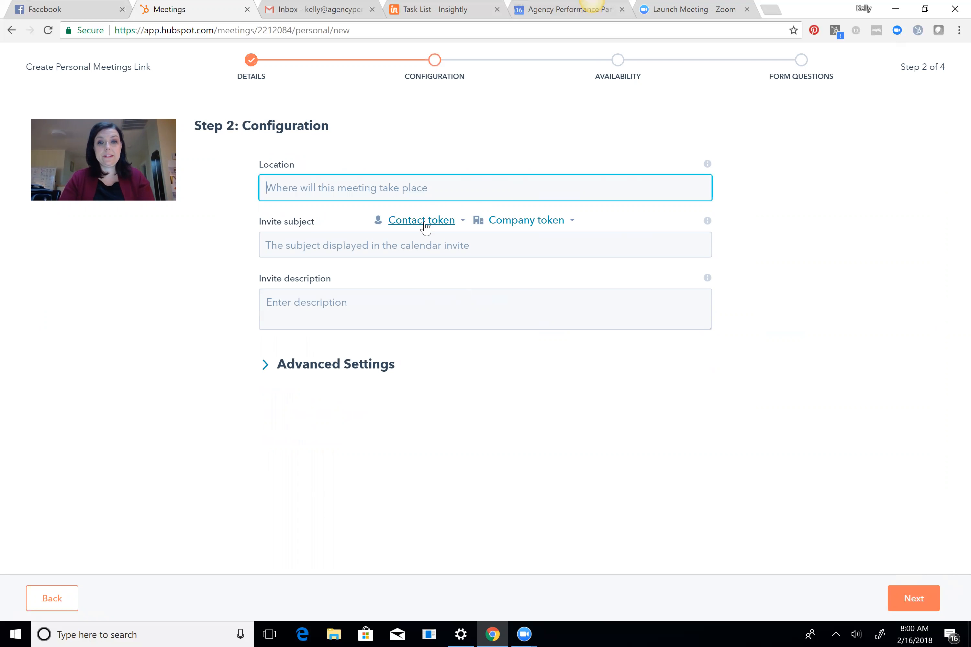
pyautogui.click(430, 190)
pyautogui.write('Phone')
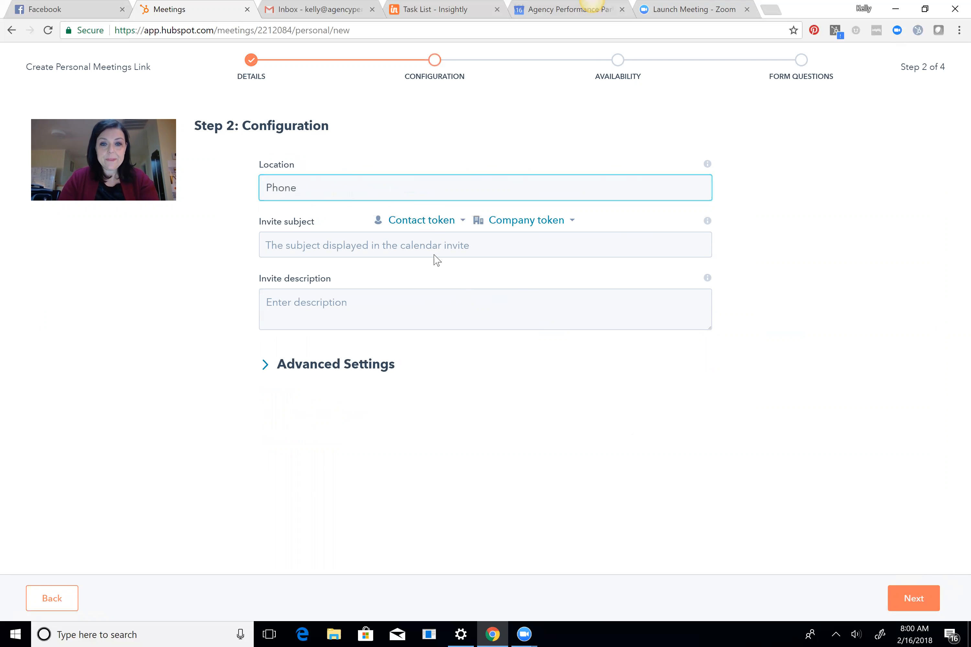
# Build the invite subject from the contact first name and company name tokens, and enter Test as the invite description
pyautogui.click(435, 248)
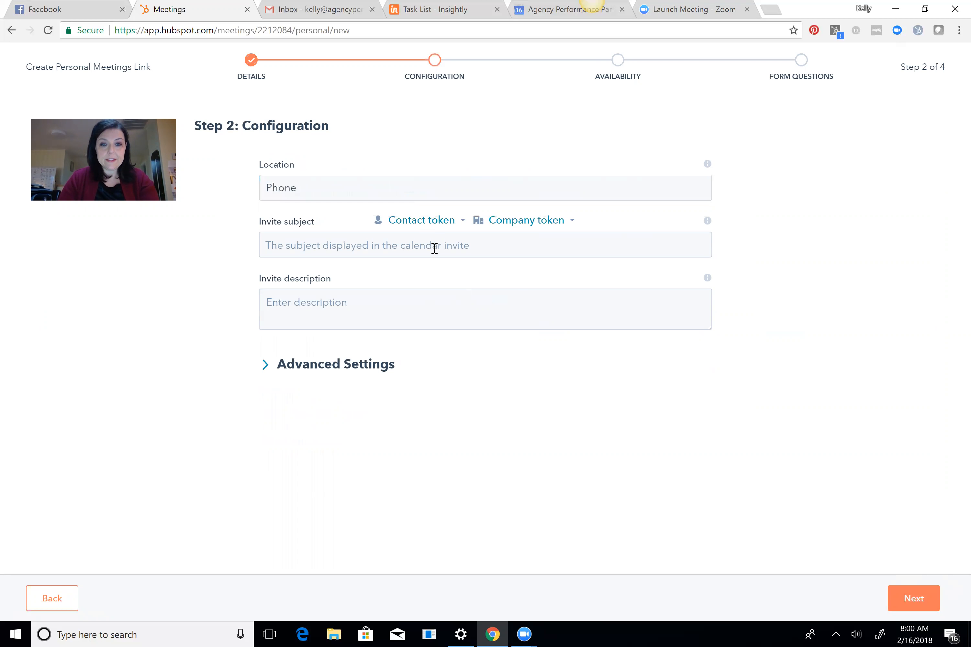
pyautogui.click(433, 229)
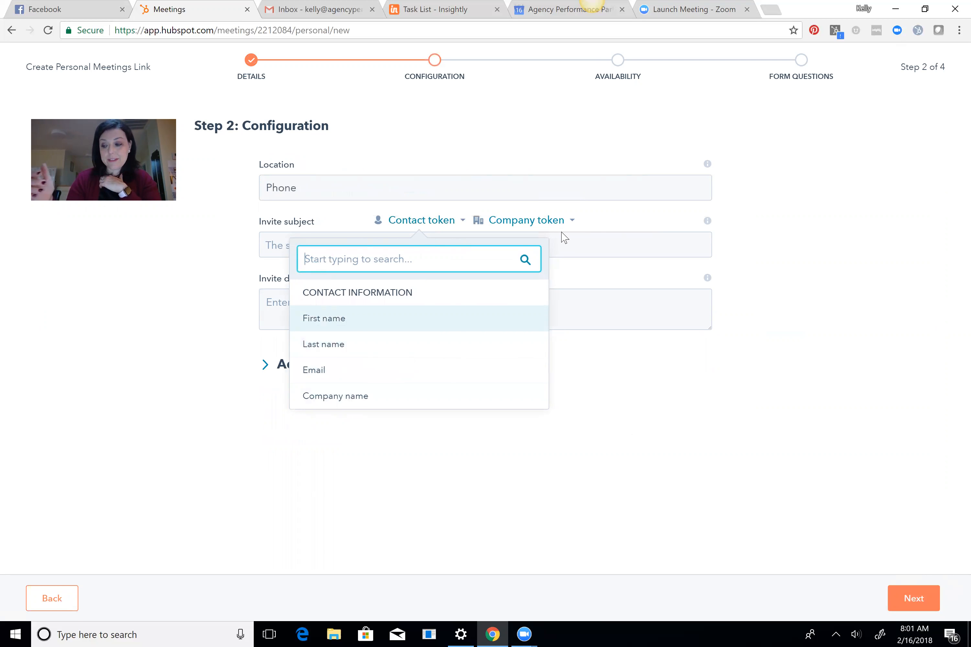
pyautogui.click(387, 322)
pyautogui.click(500, 227)
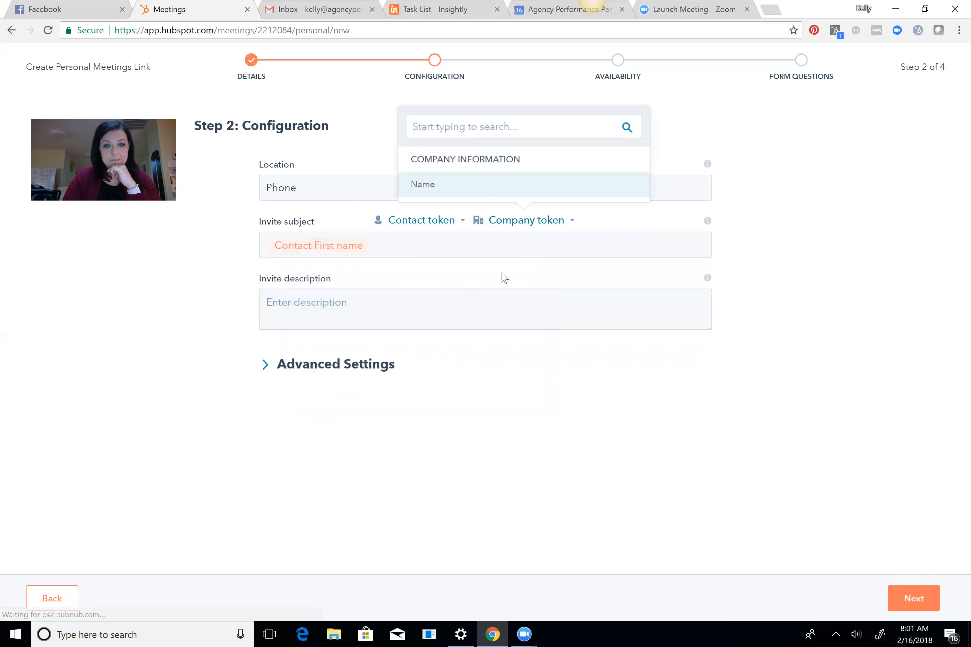
pyautogui.click(487, 189)
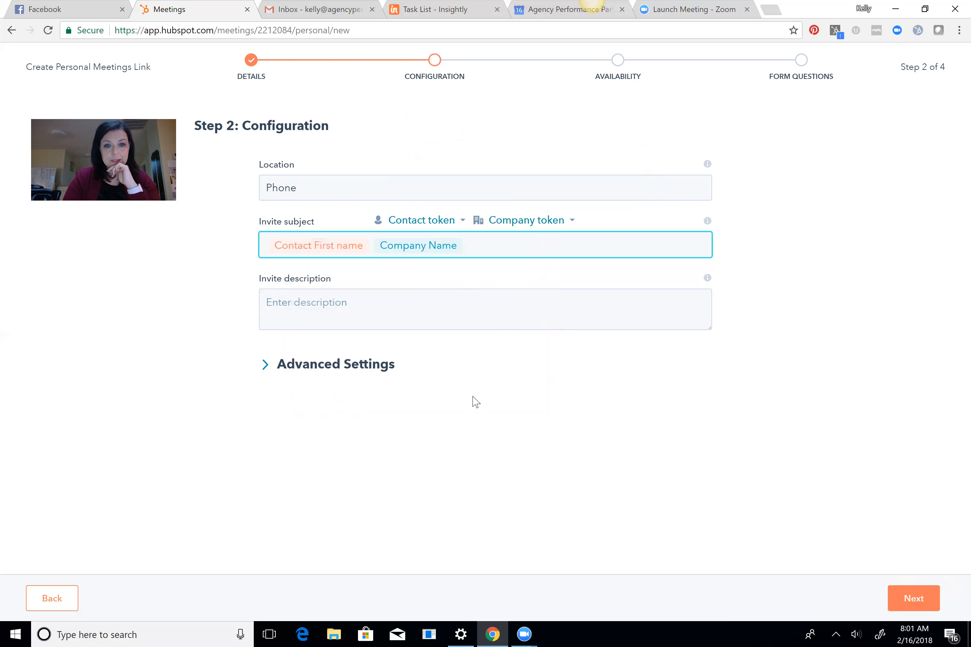
pyautogui.click(338, 308)
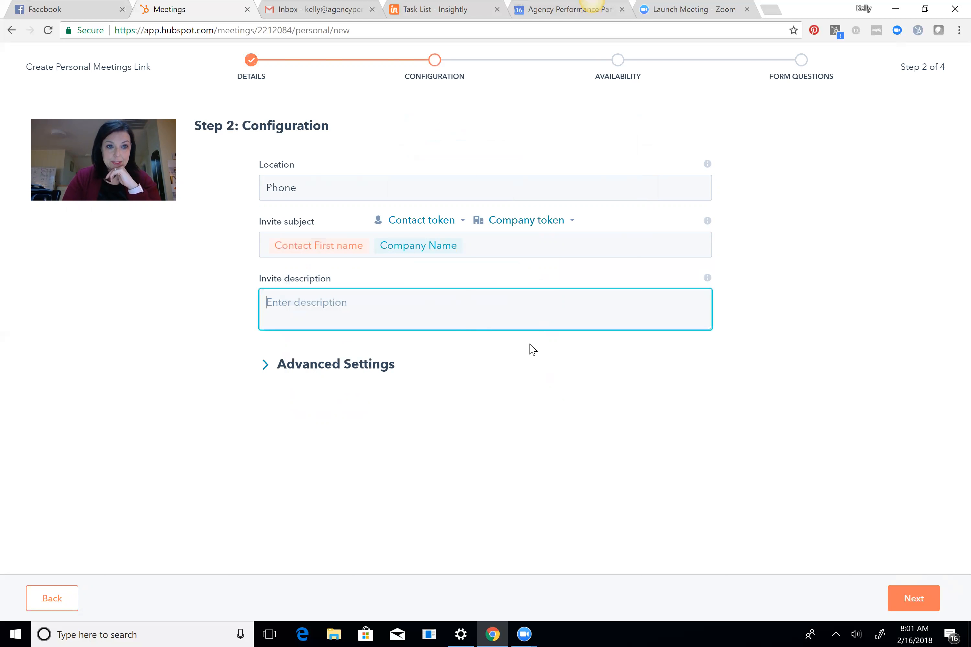
pyautogui.write('Test')
# Examine the advanced settings, including the choices for minimum notice time, weeks into the future, and date and number format
pyautogui.click(382, 365)
pyautogui.scroll(-3, 501, 396)
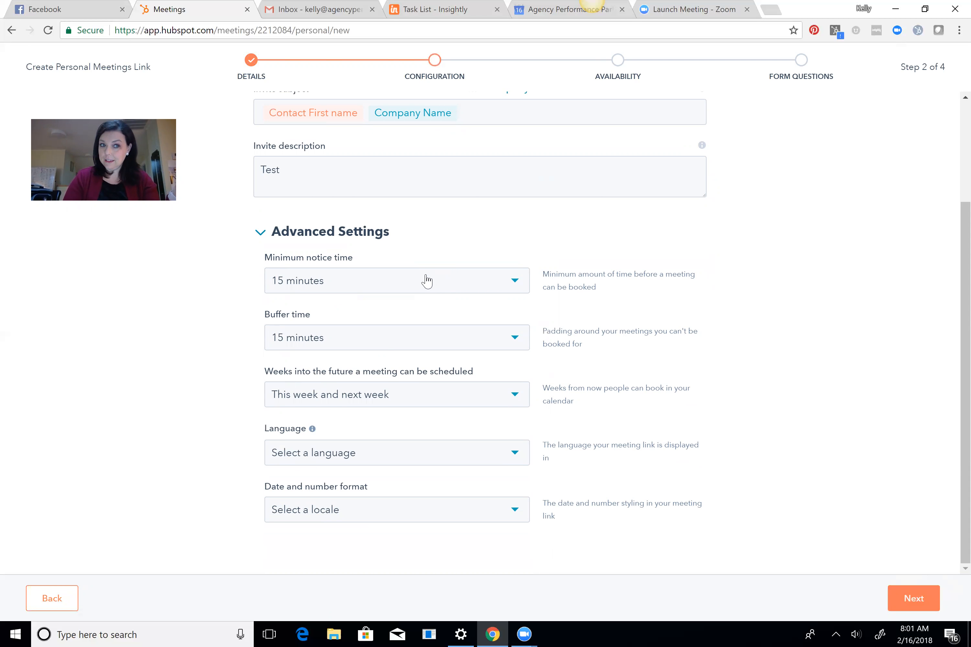
pyautogui.click(412, 282)
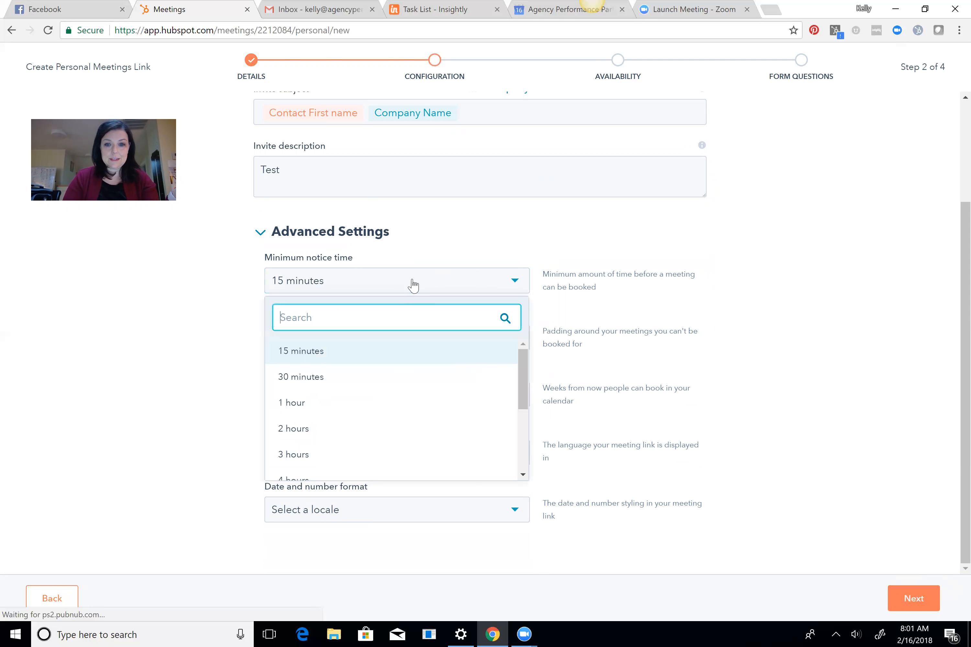
pyautogui.click(412, 282)
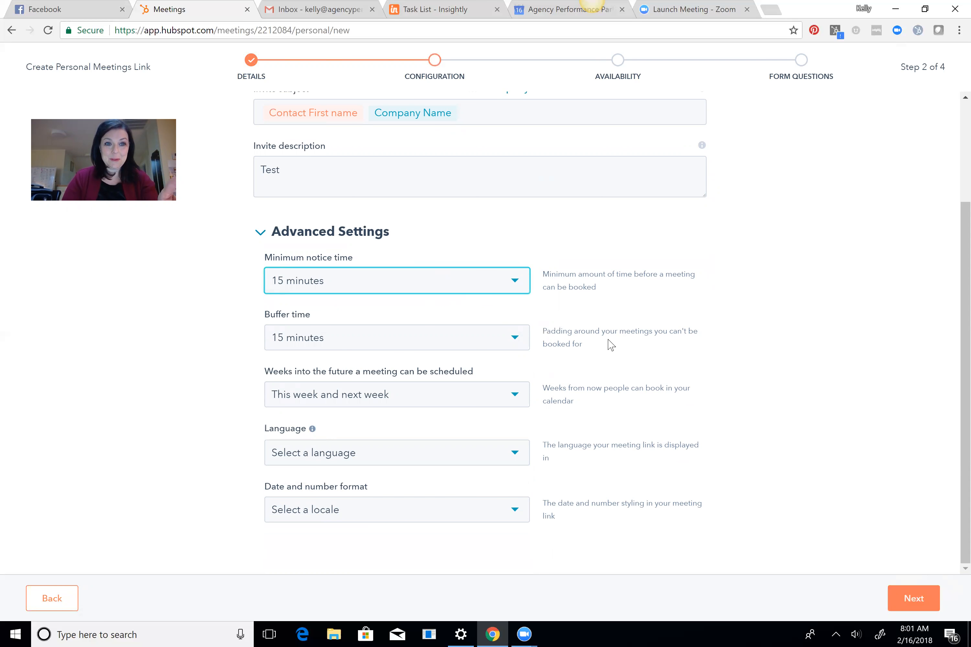
pyautogui.click(500, 395)
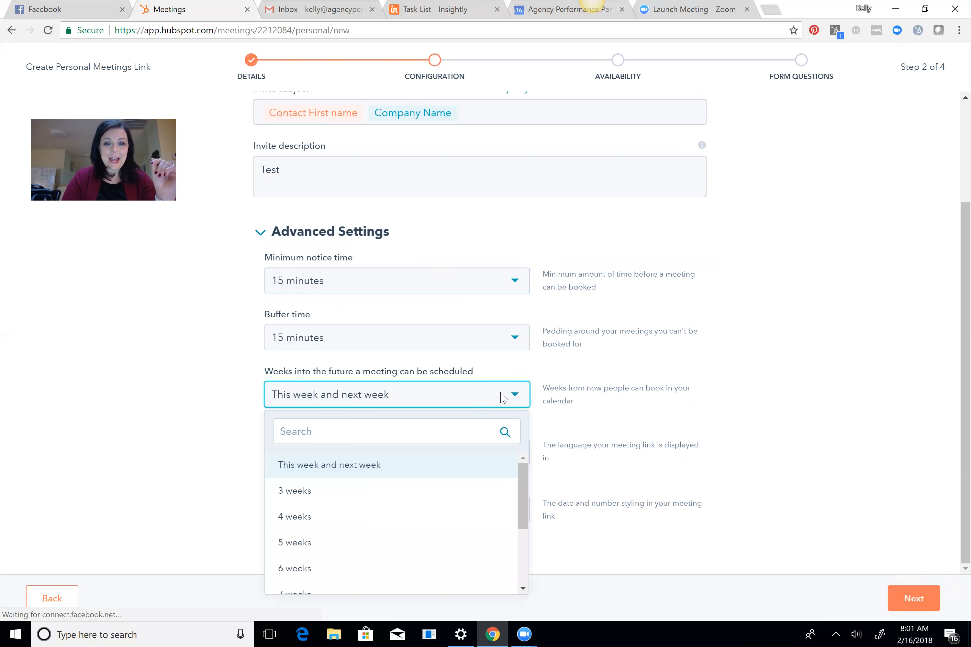
pyautogui.scroll(-3, 468, 497)
pyautogui.scroll(3, 467, 497)
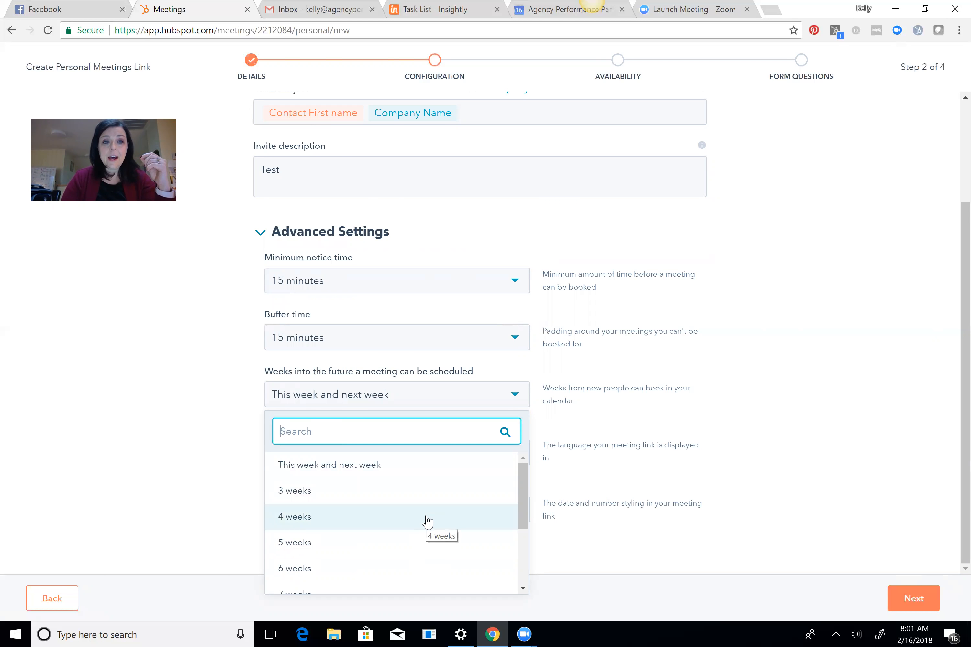
pyautogui.click(625, 514)
pyautogui.click(478, 394)
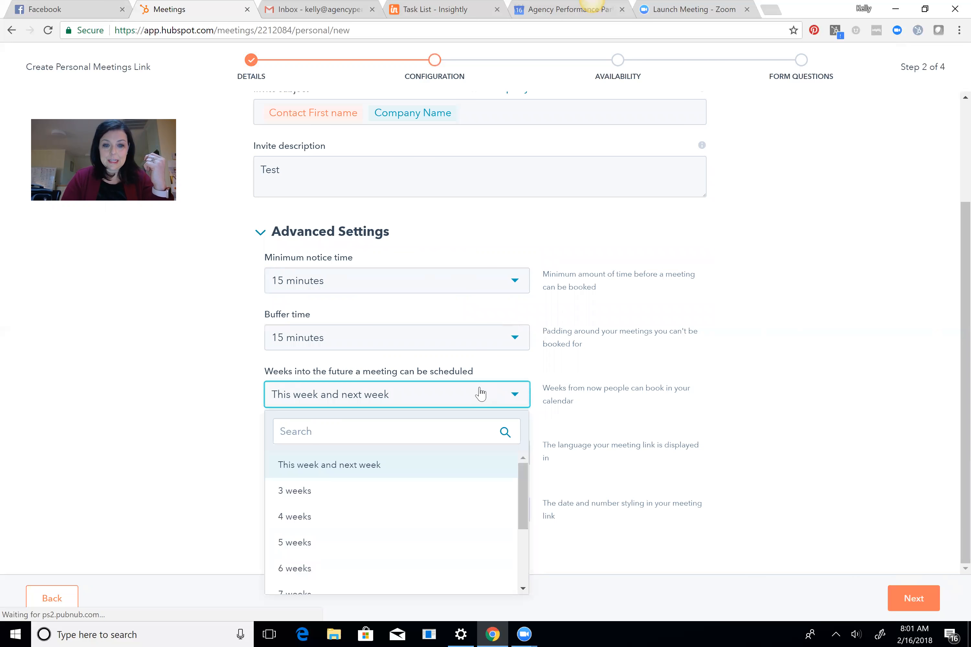
pyautogui.click(672, 435)
pyautogui.click(446, 513)
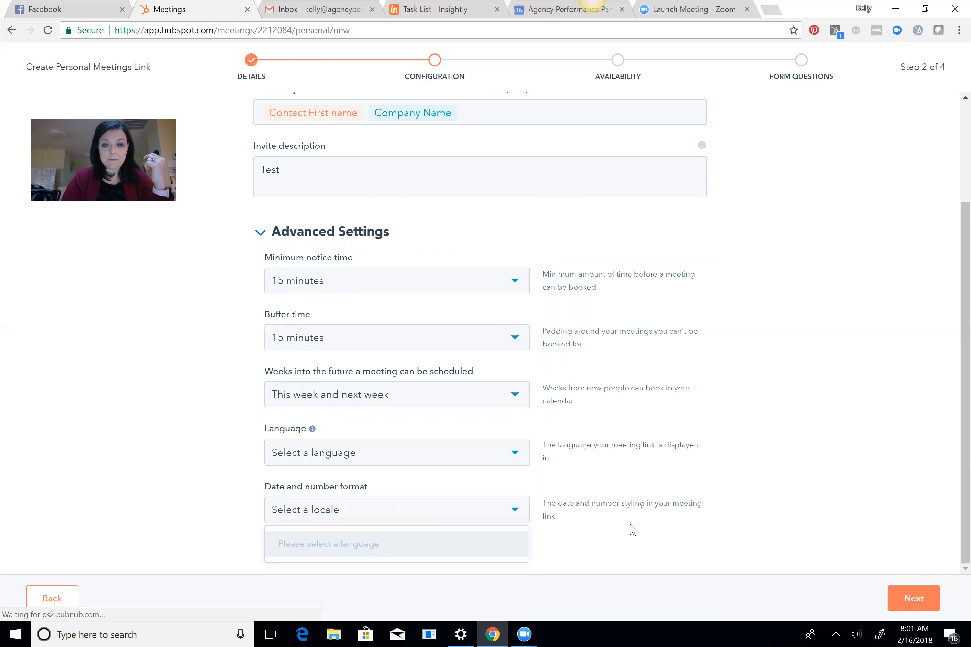
pyautogui.click(629, 528)
# Accept the availability and form questions as they are, save the meeting link, and close the confirmation
pyautogui.click(917, 601)
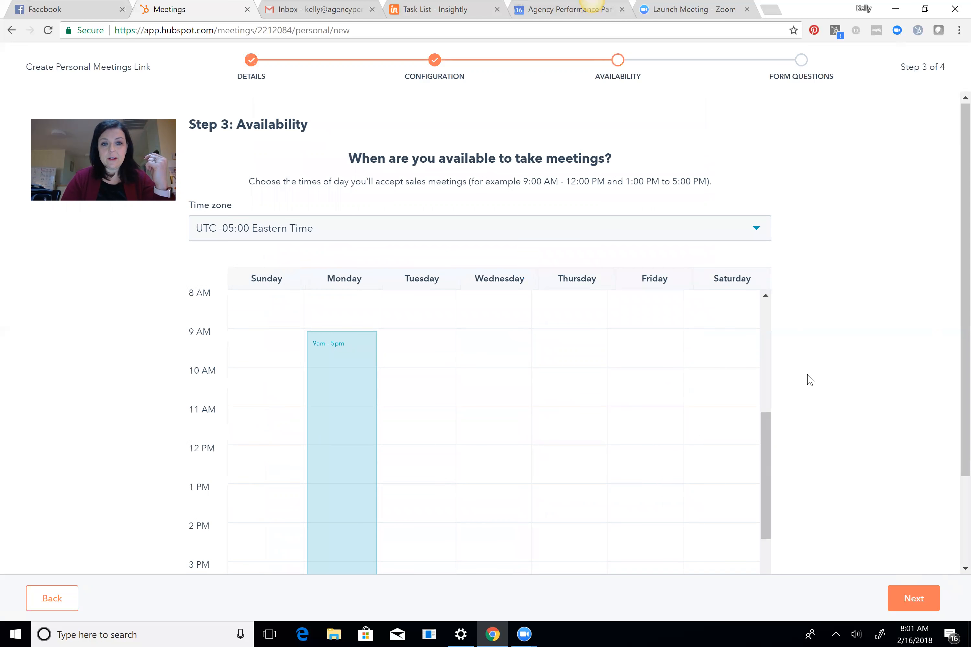
pyautogui.scroll(-3, 808, 378)
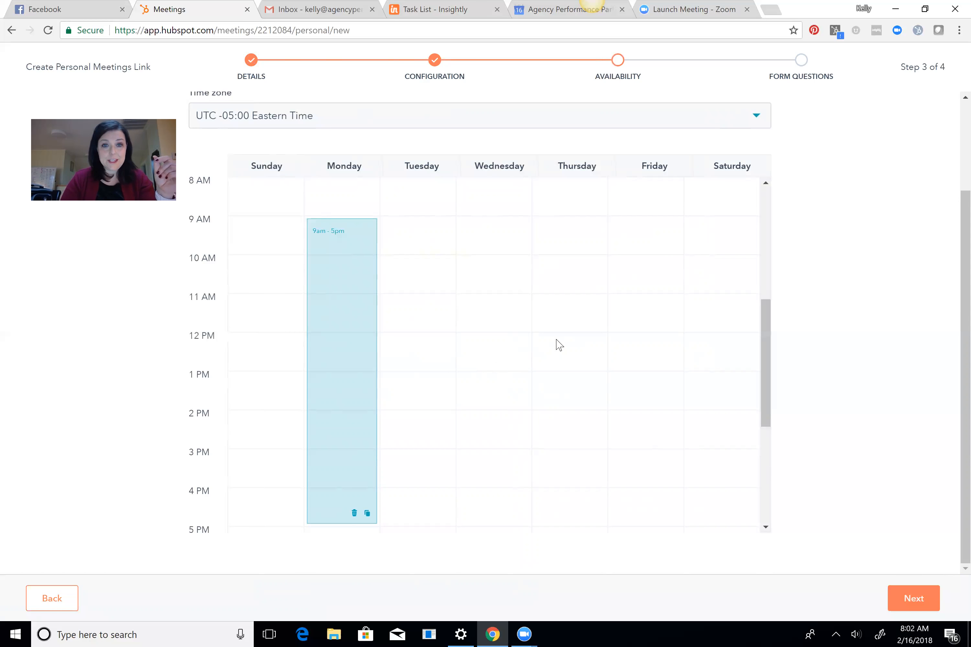
pyautogui.click(915, 605)
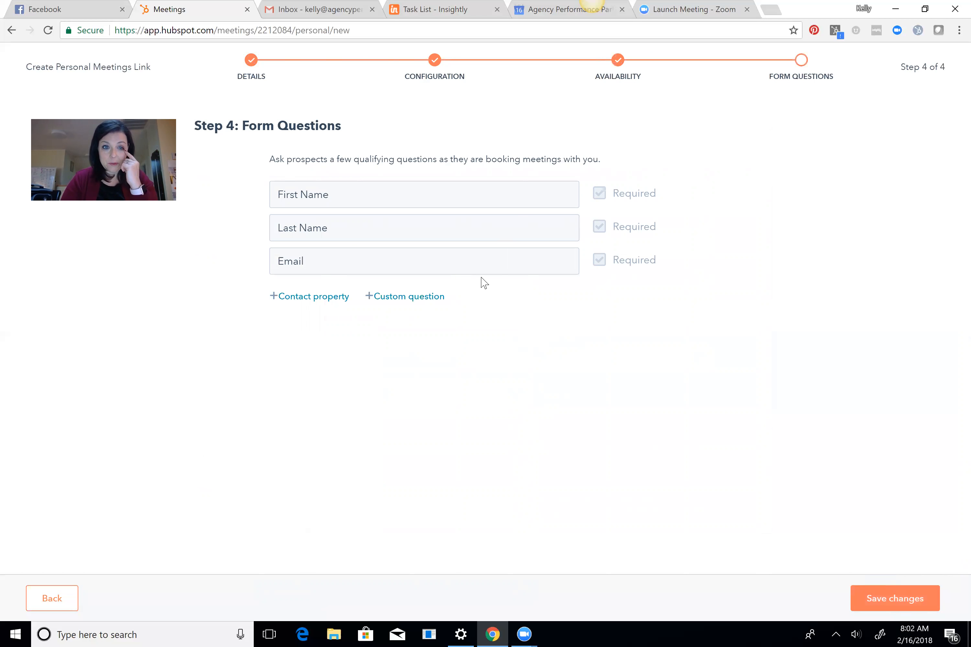
pyautogui.click(905, 604)
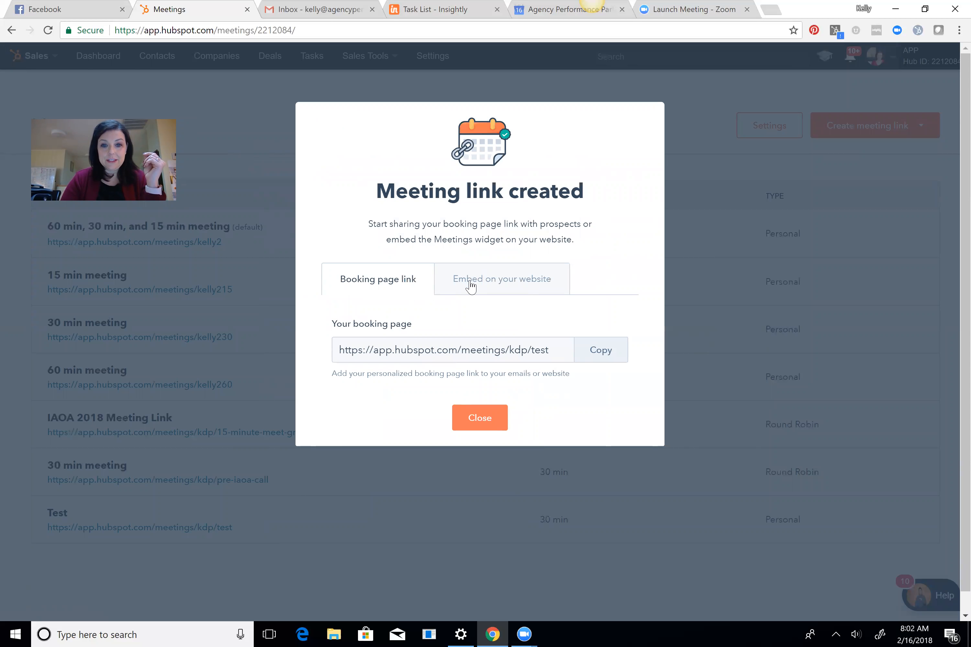
pyautogui.click(481, 420)
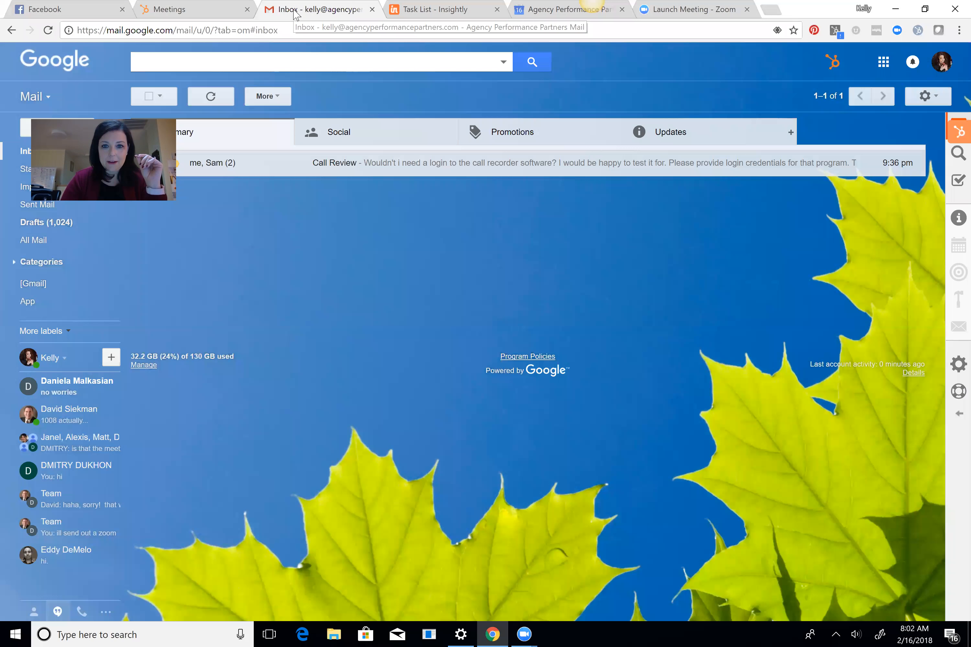
# Switch to Gmail, start a new email, and insert the 30 min meeting link into its body
pyautogui.click(295, 12)
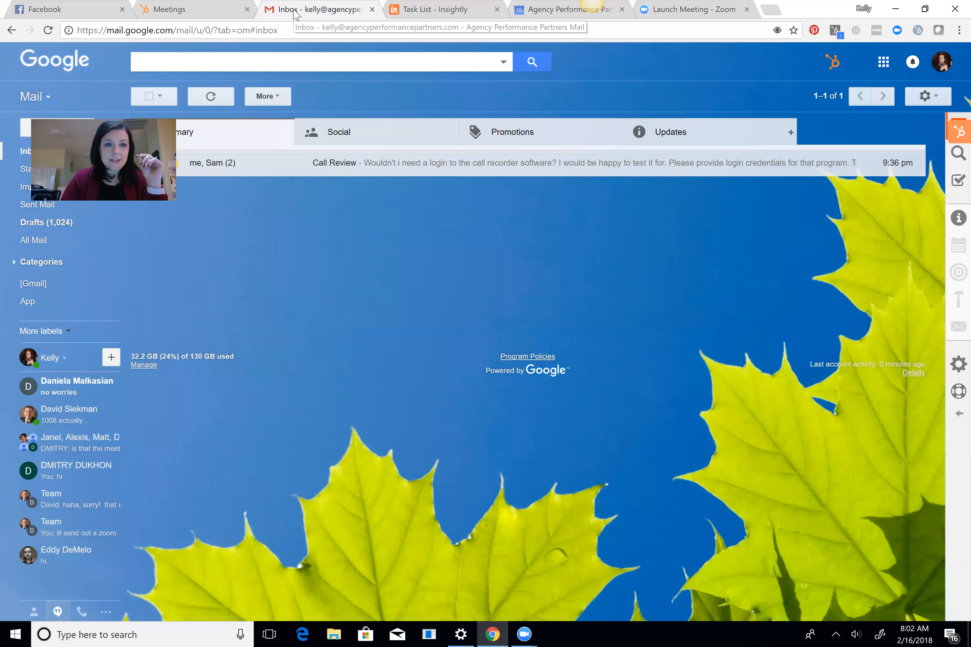
pyautogui.click(24, 134)
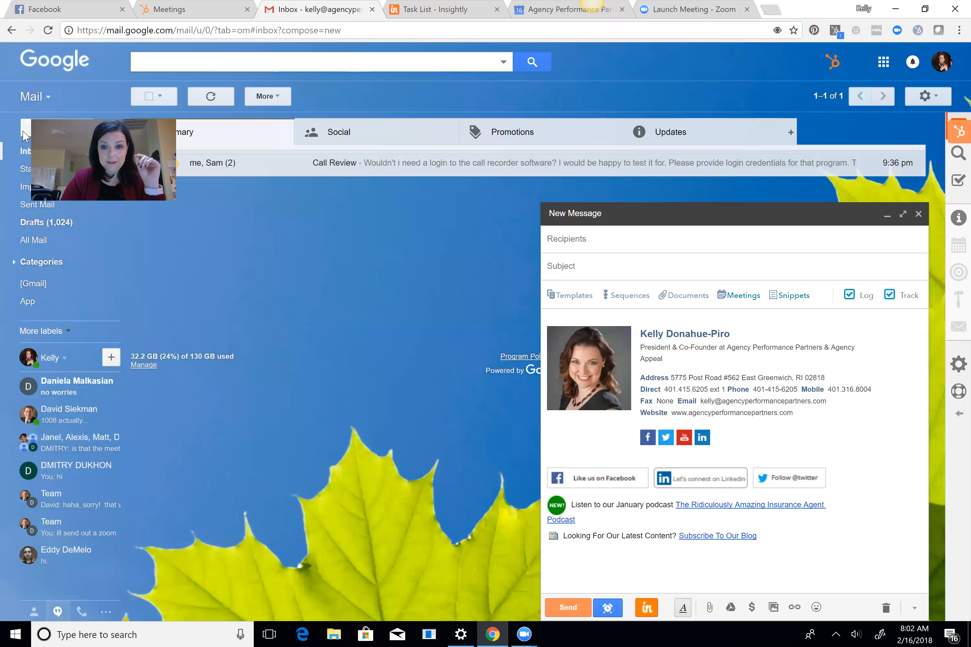
pyautogui.click(725, 299)
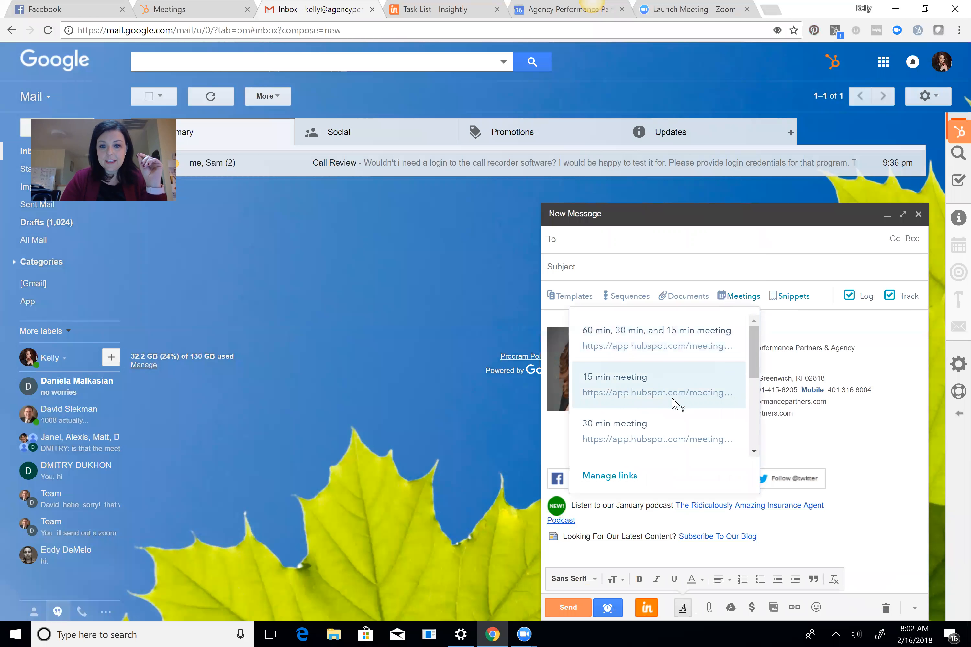
pyautogui.click(666, 426)
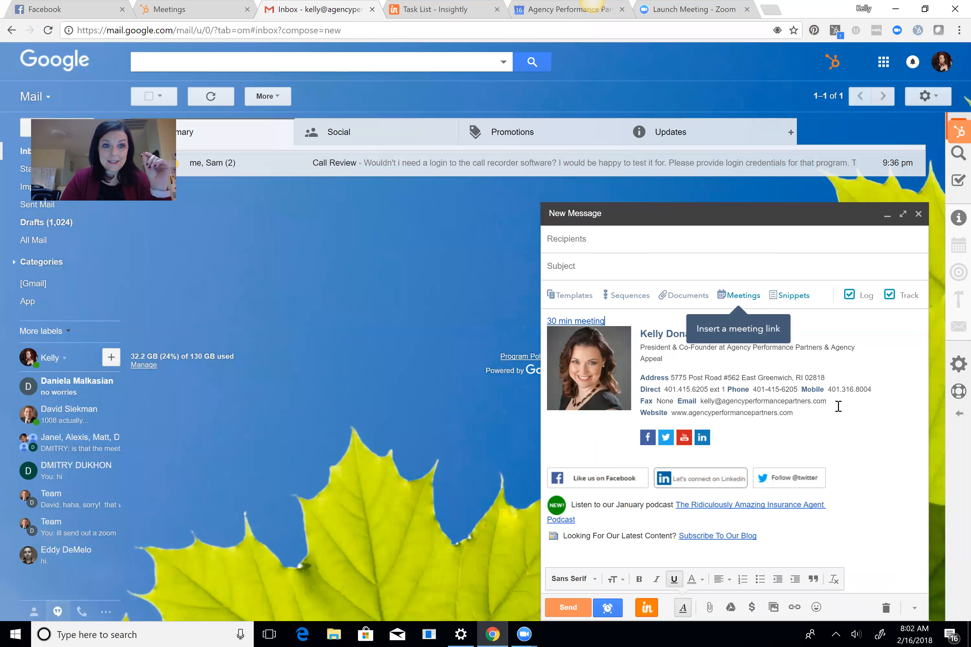